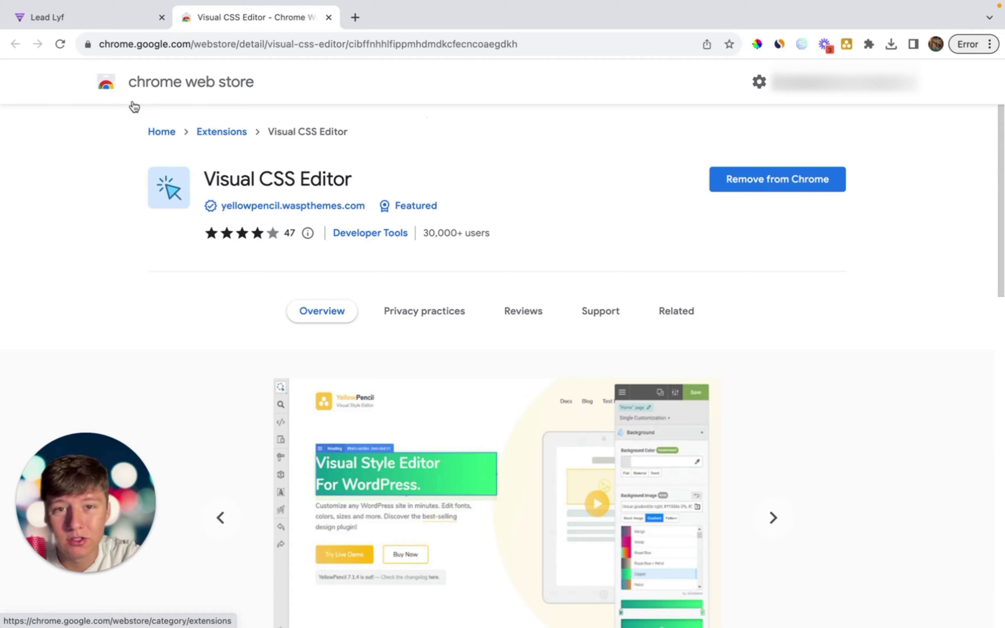
Scroll through the Visual CSS Editor store listing to confirm it's already added to Chrome
scroll(285, 355, down, 5)
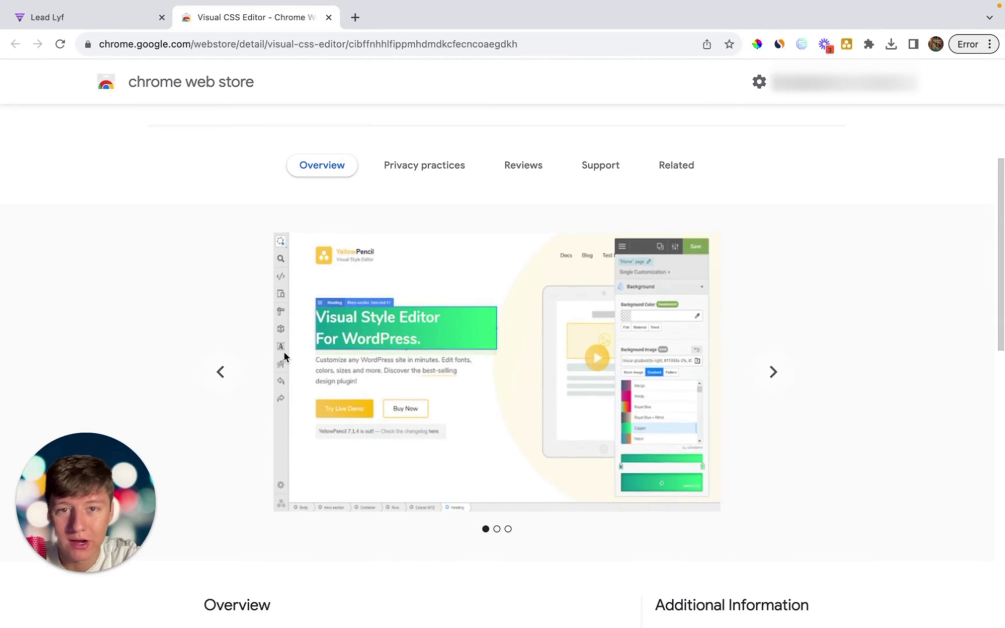
scroll(284, 356, up, 5)
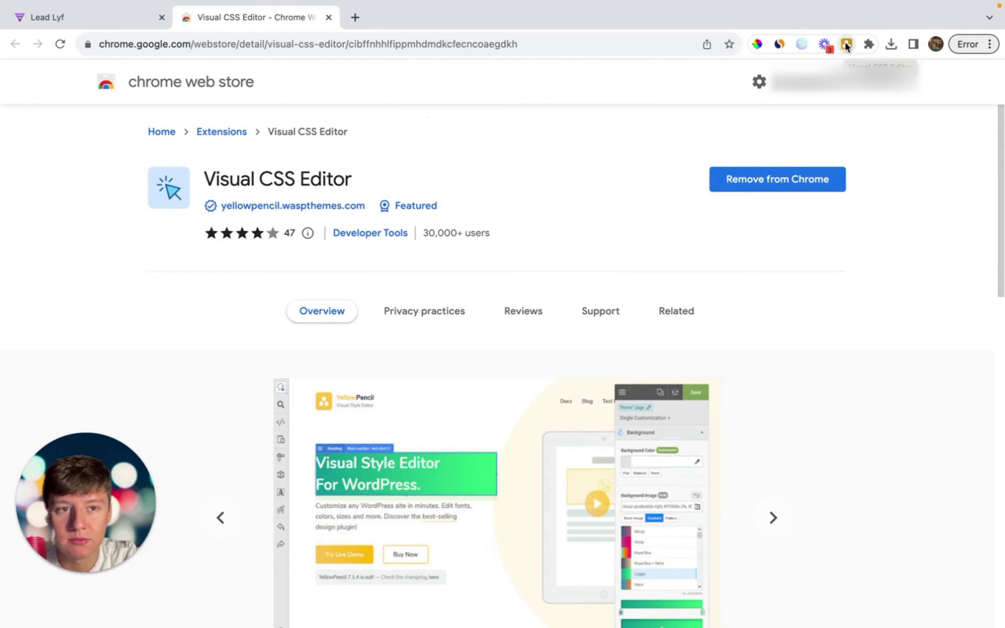
Launch YellowPencil on the Lead Lyf dashboard tab and select the left sidebar for styling
key(ctrl+shift+Tab)
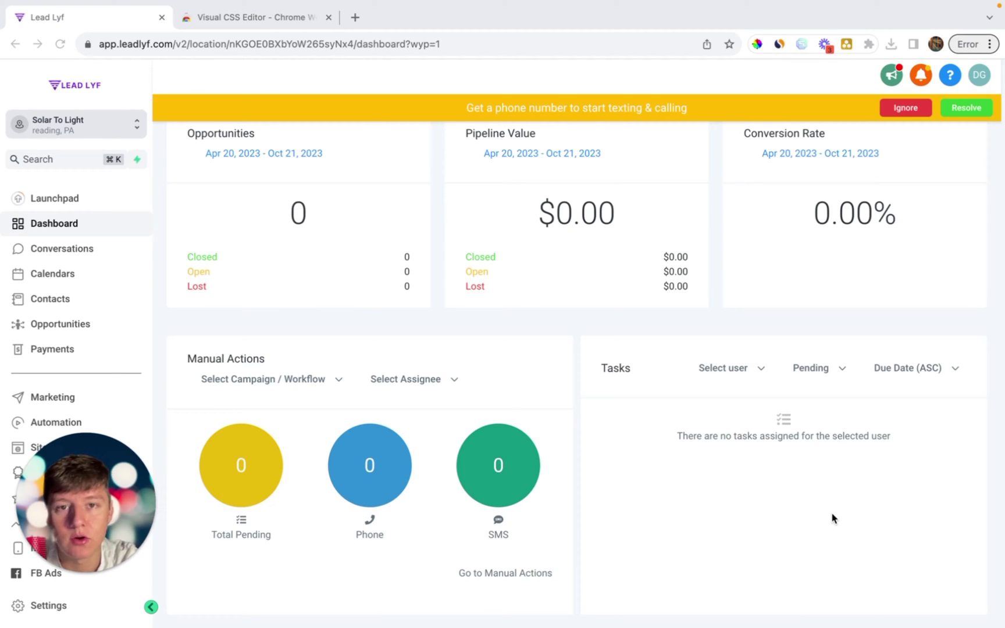
click(848, 45)
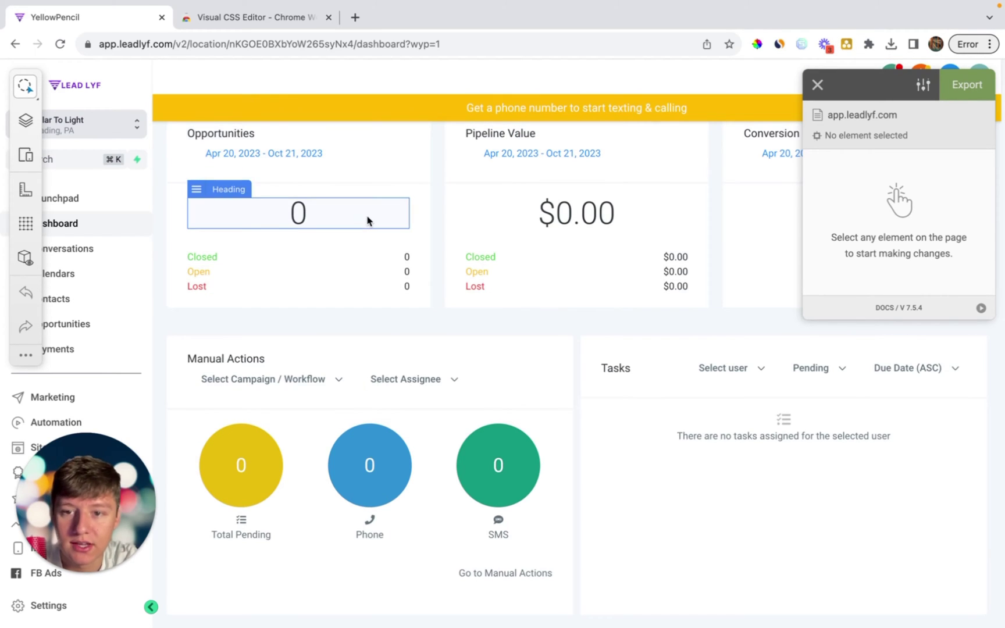
click(142, 68)
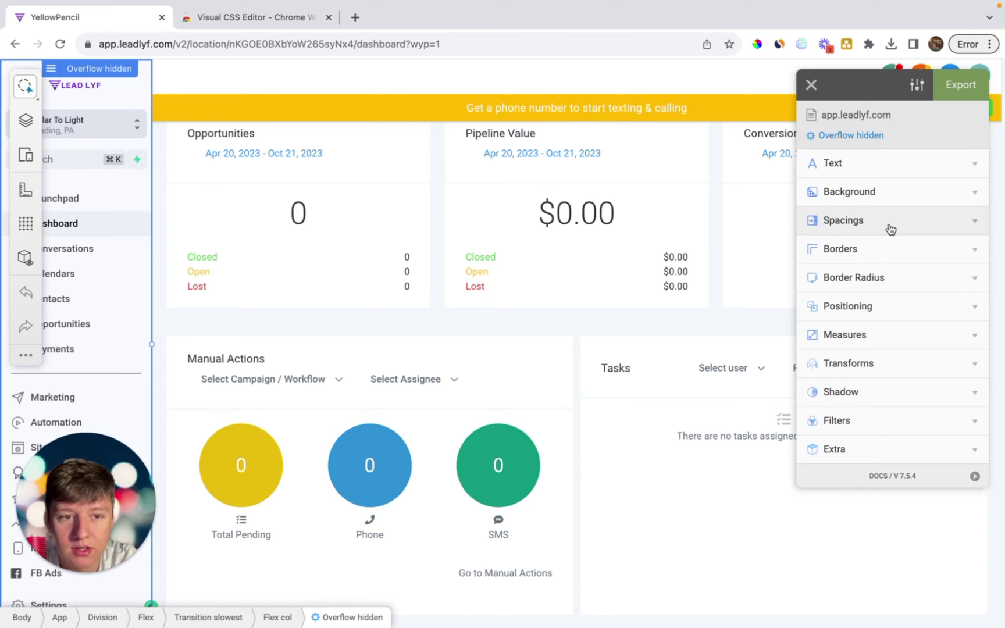
Give the left sidebar a light grey #dddddd background
click(903, 203)
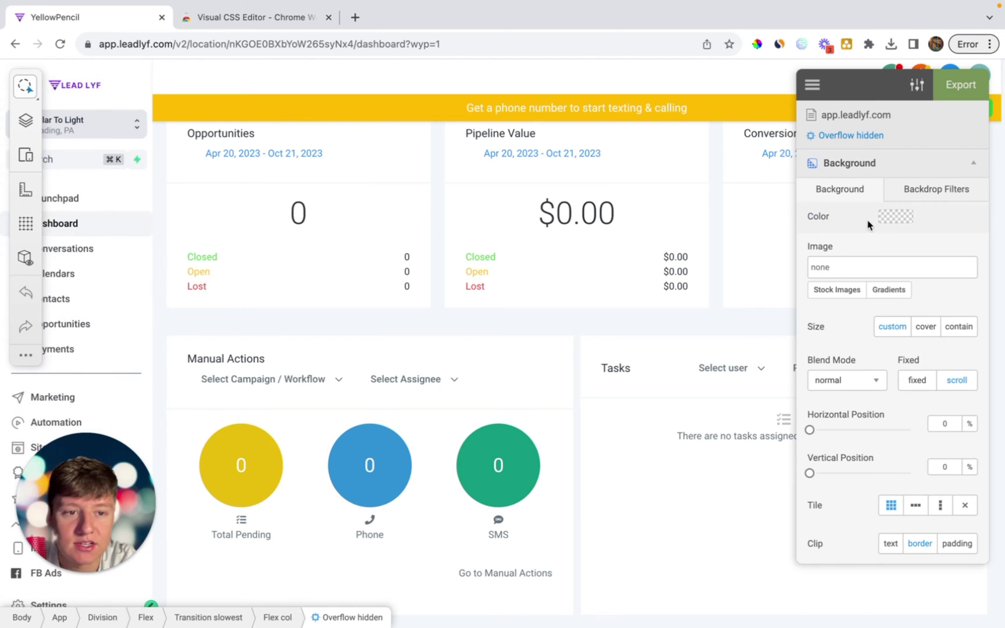
click(889, 221)
drag(878, 270, 792, 244)
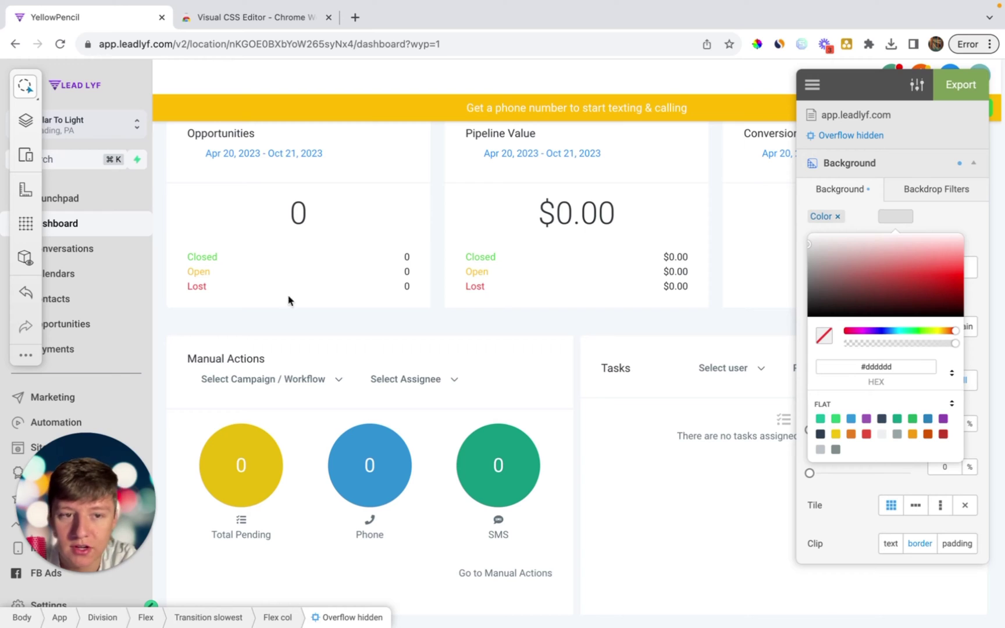
click(976, 165)
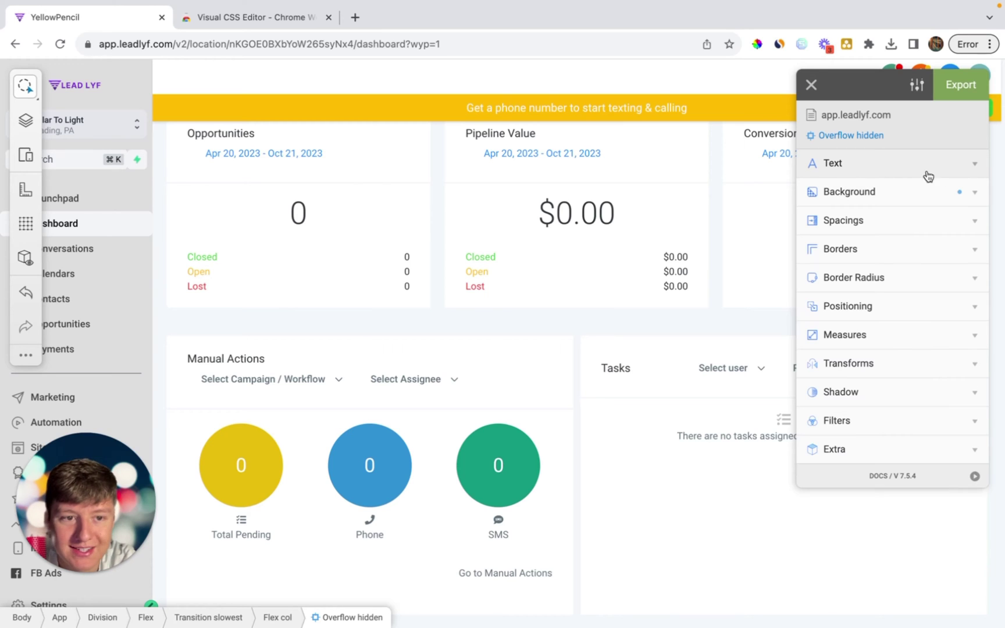
Set the sidebar's font family to Secular One
click(974, 169)
click(853, 207)
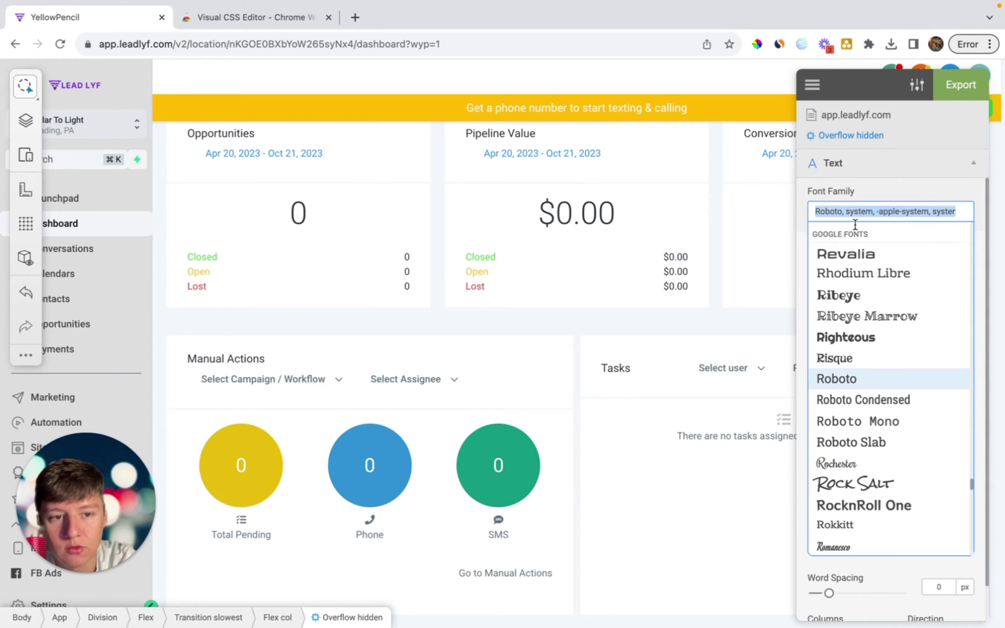
scroll(870, 417, down, 2)
scroll(871, 417, down, 2)
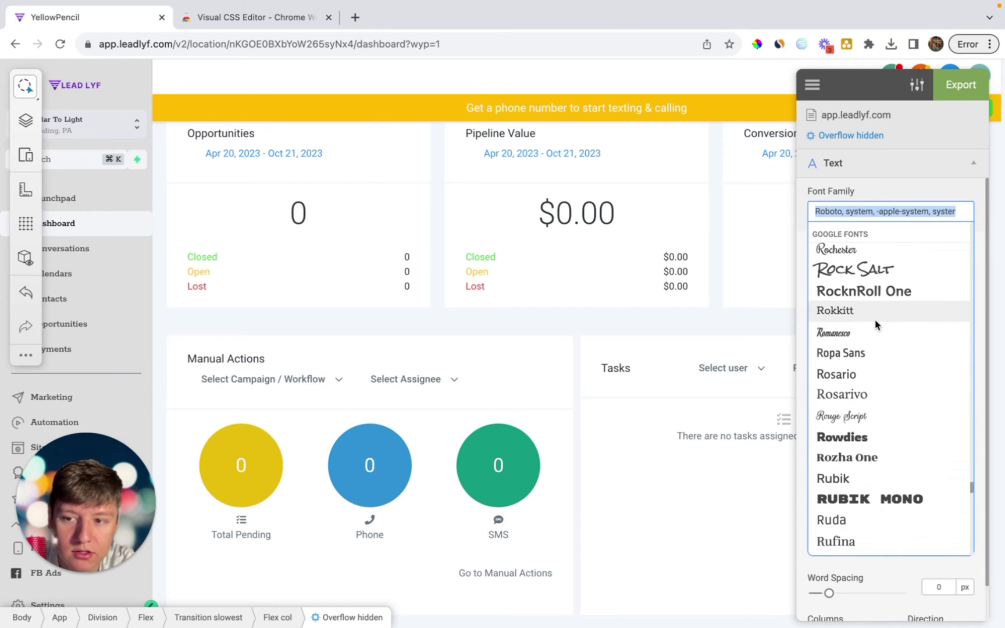
scroll(877, 468, down, 10)
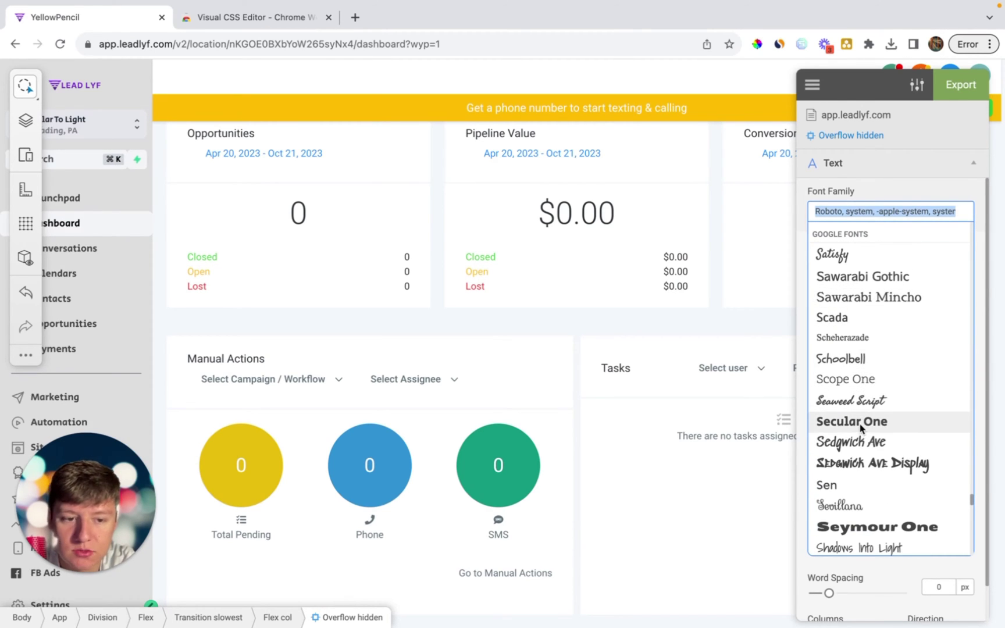
click(860, 429)
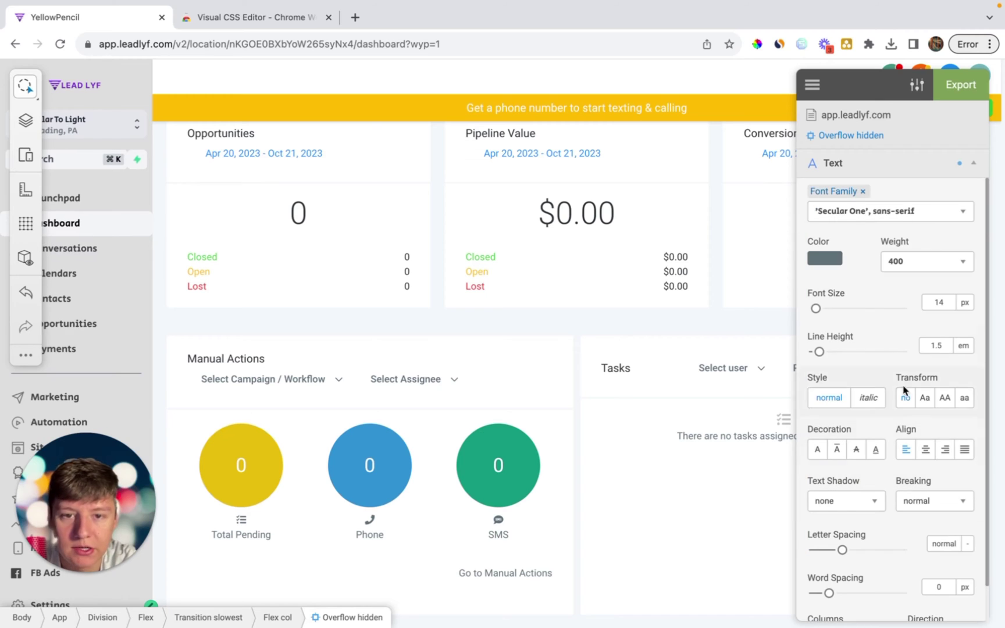
click(974, 165)
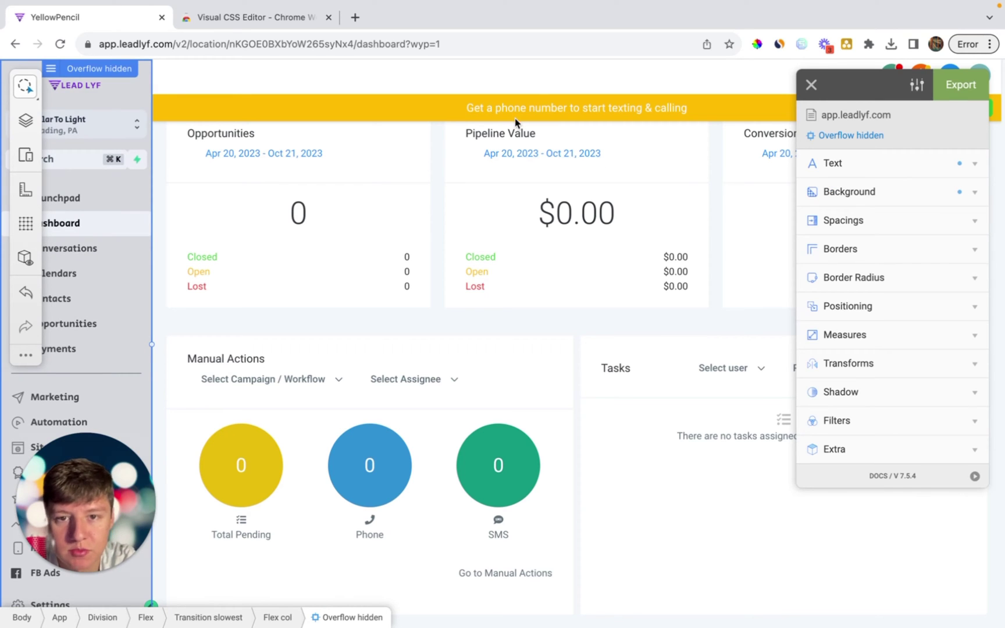
Select the phone-number alert bar and set its background colour to #ff0000
click(423, 115)
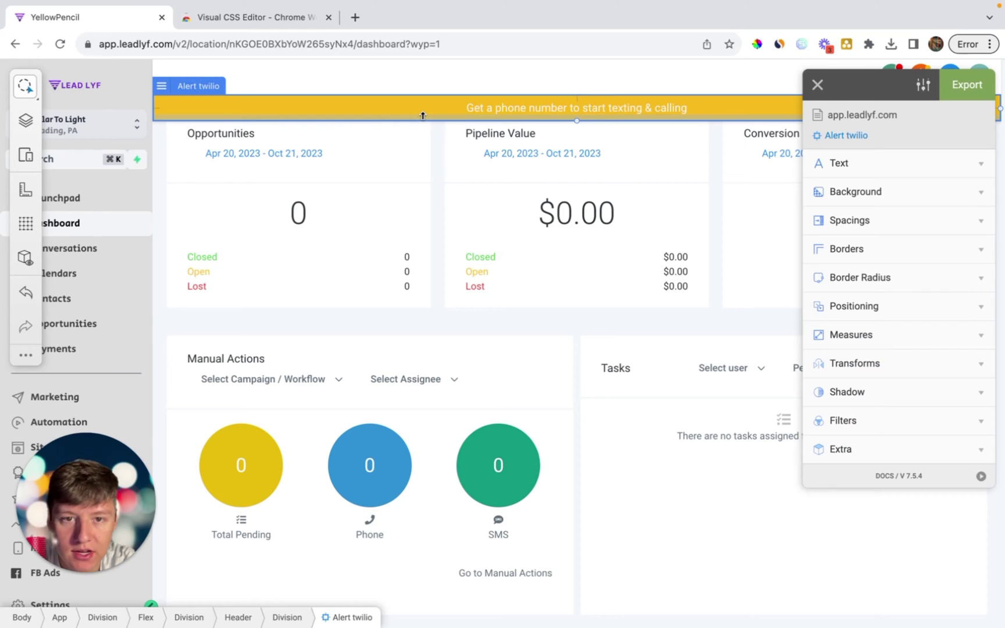
click(849, 192)
click(887, 218)
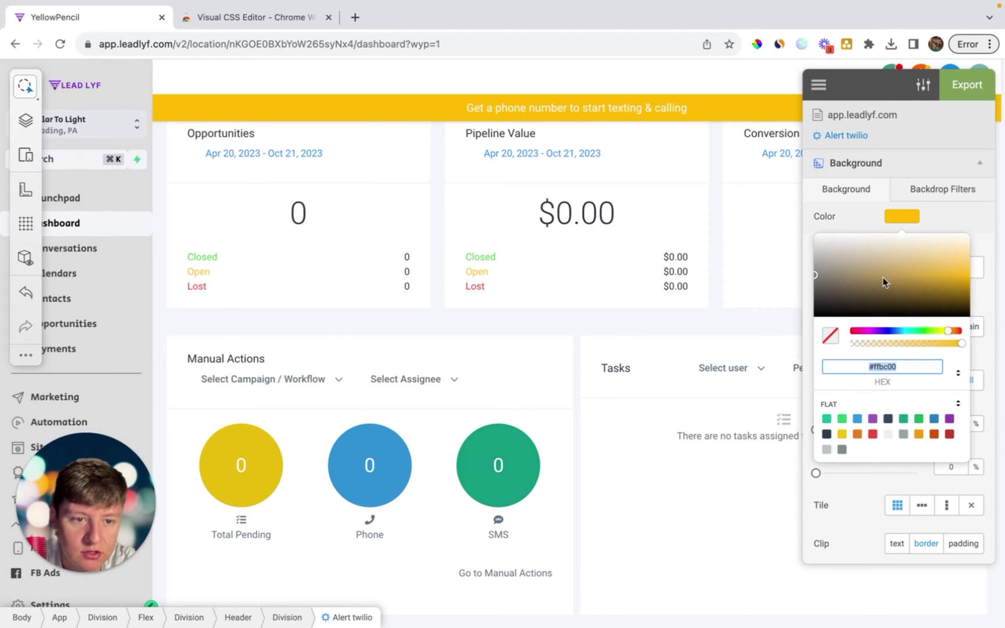
text(#ff0000)
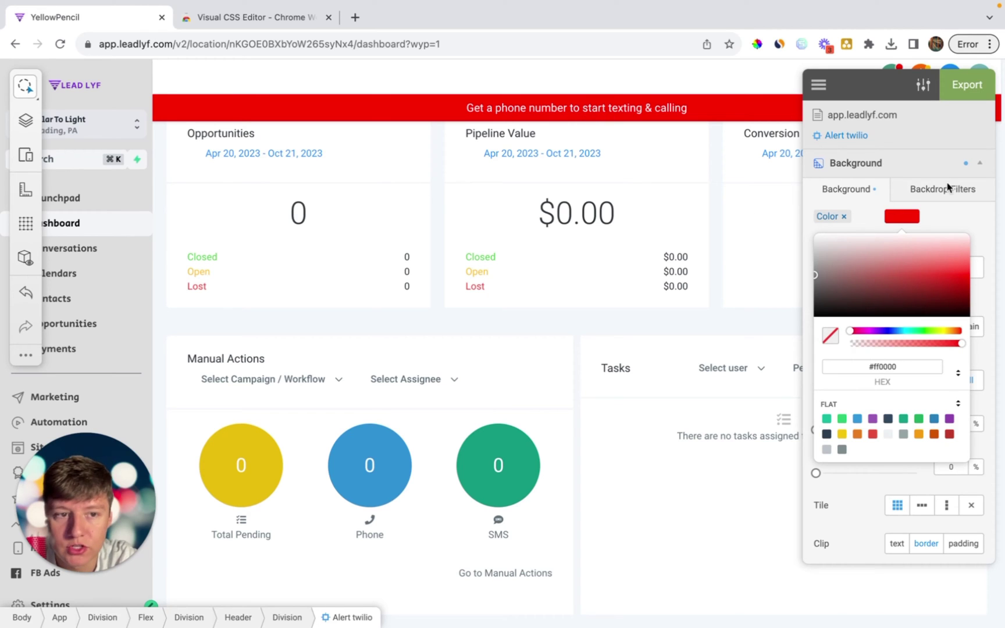
click(982, 164)
Set the alert bar's display to none, hiding it
click(871, 453)
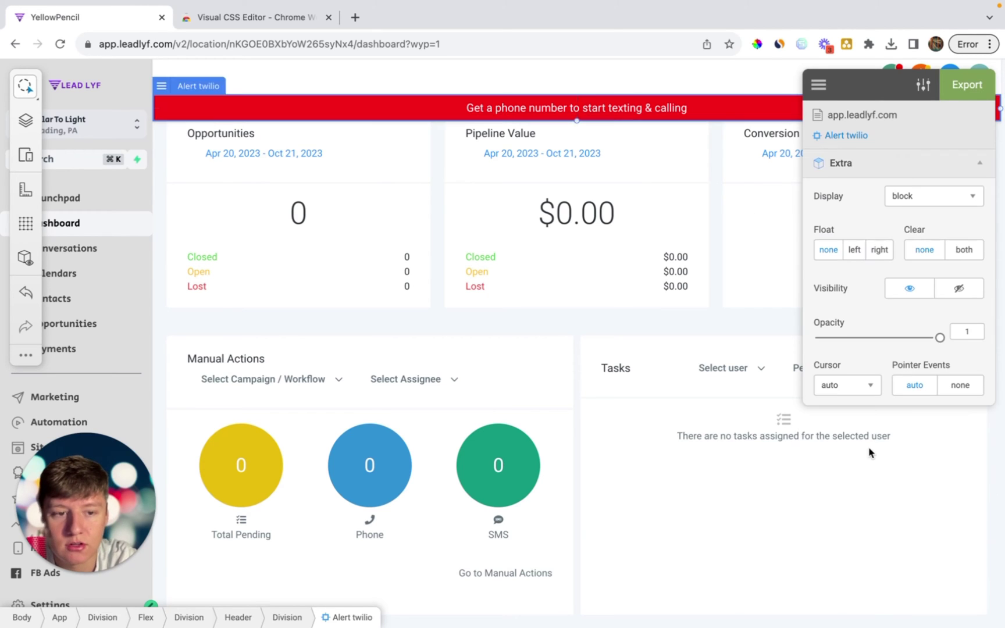
click(933, 196)
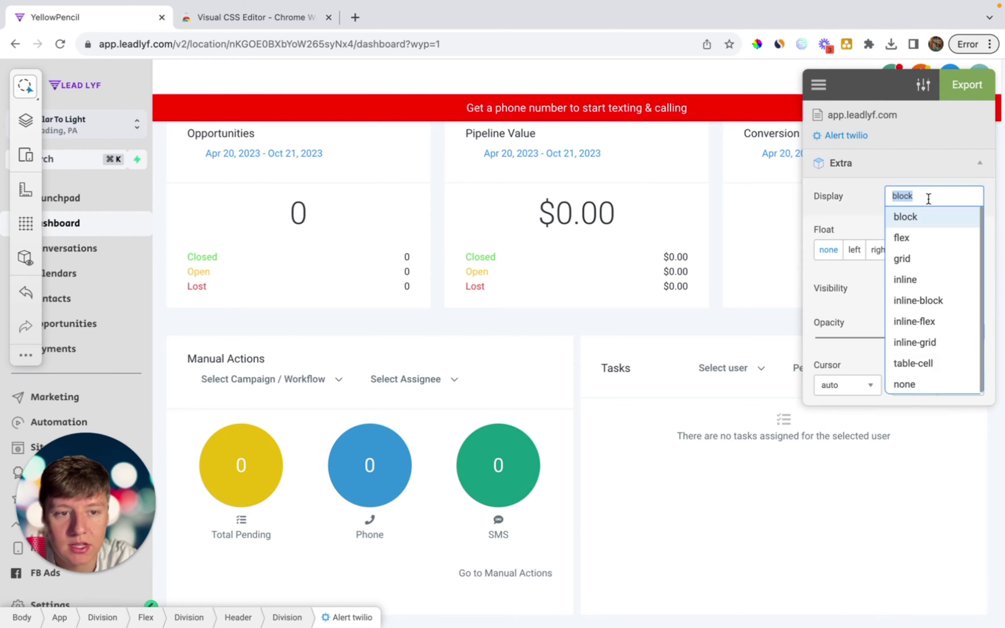
click(905, 385)
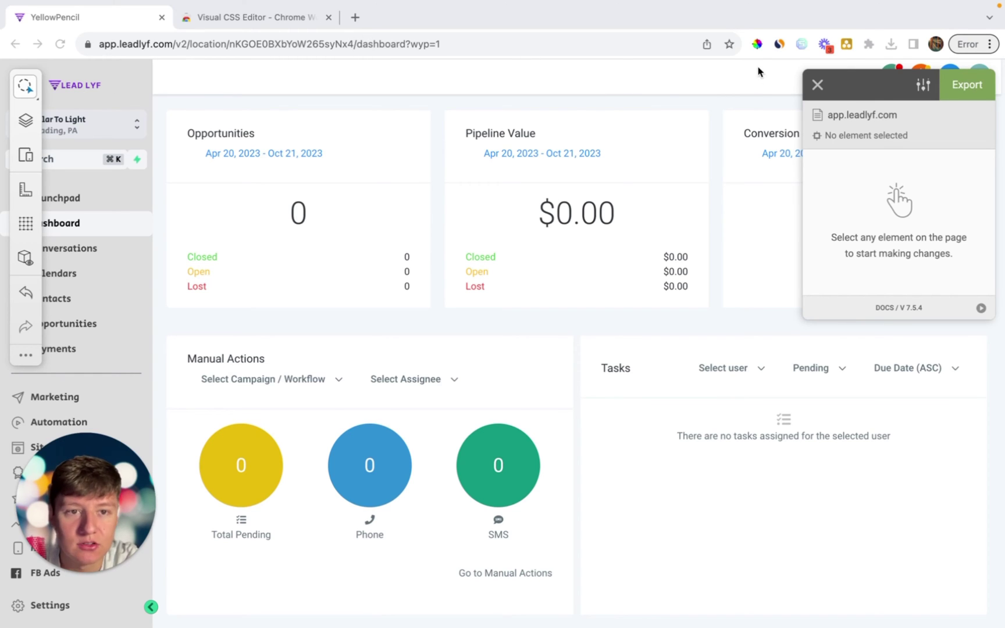
Sample the Lead Lyf logo's purple #7732CC with the ColorPick eyedropper
click(757, 44)
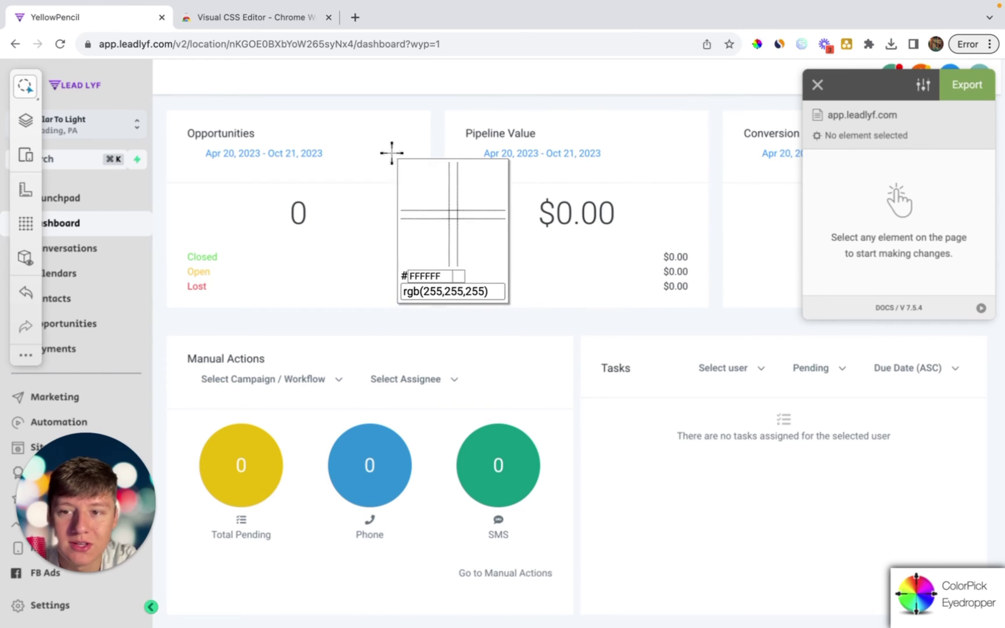
click(93, 85)
key(super+c)
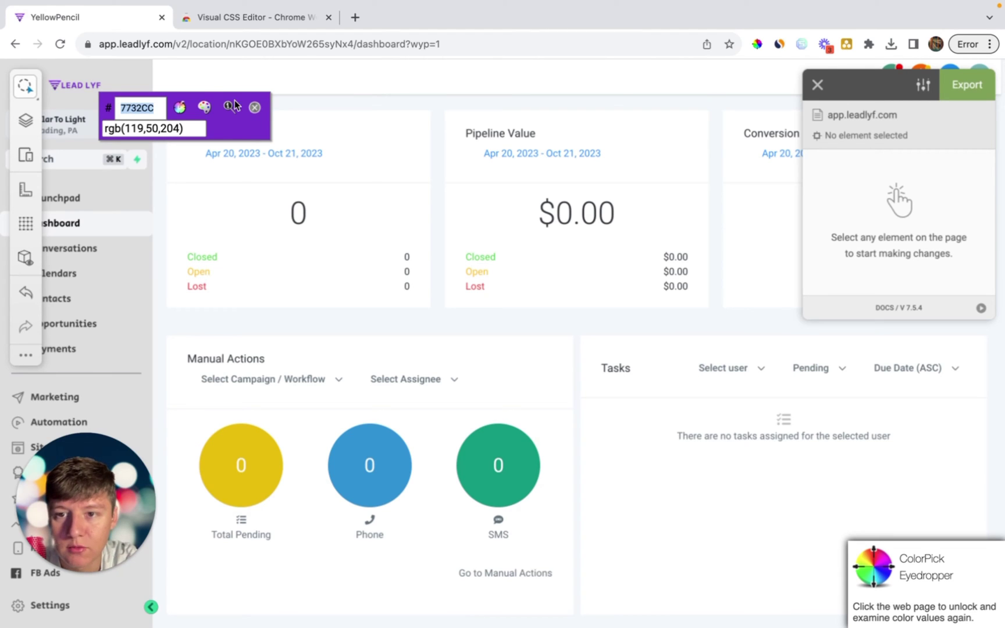
click(255, 107)
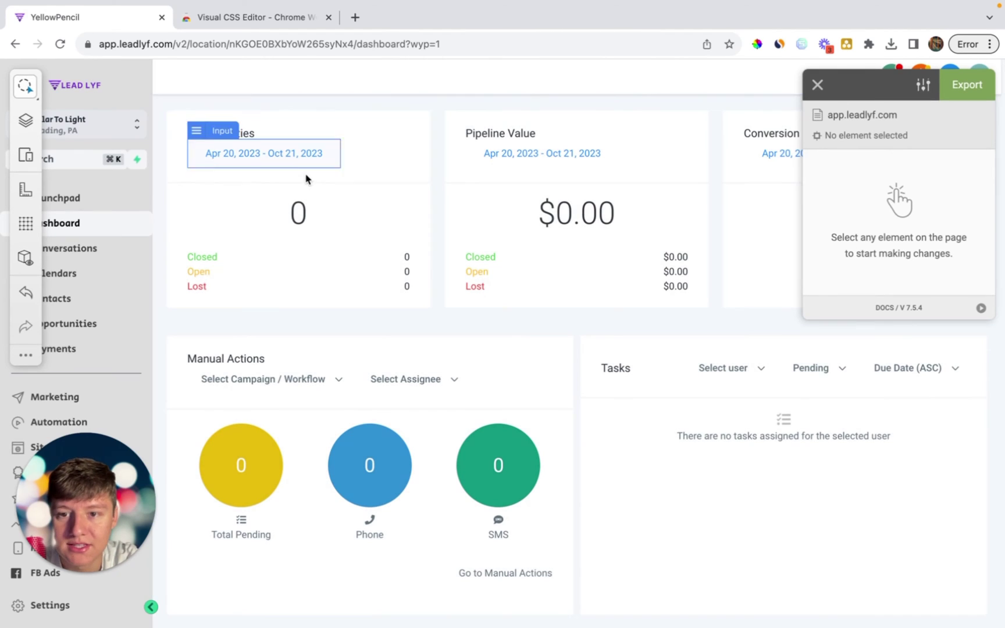
Set the Opportunities card body background colour to #7732CC
click(351, 199)
click(853, 188)
click(902, 218)
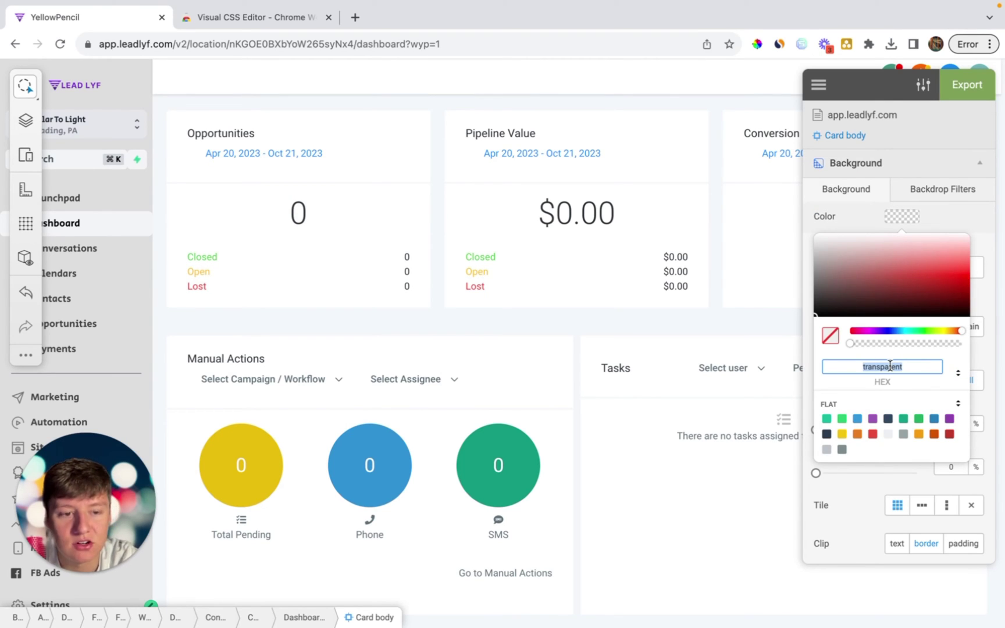
key(BackSpace)
key(super+v)
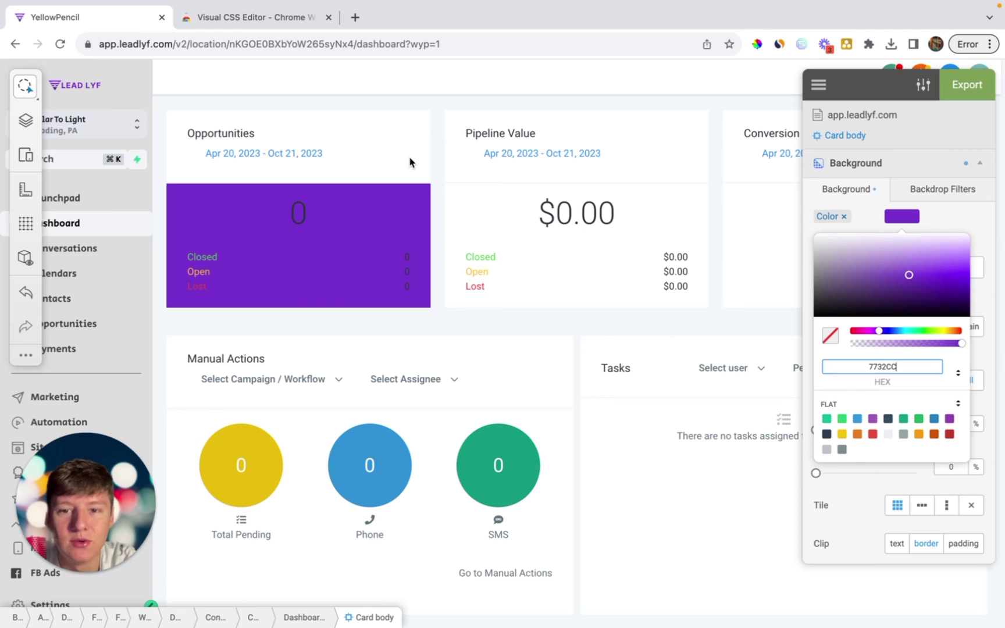
key(Escape)
key(Escape)
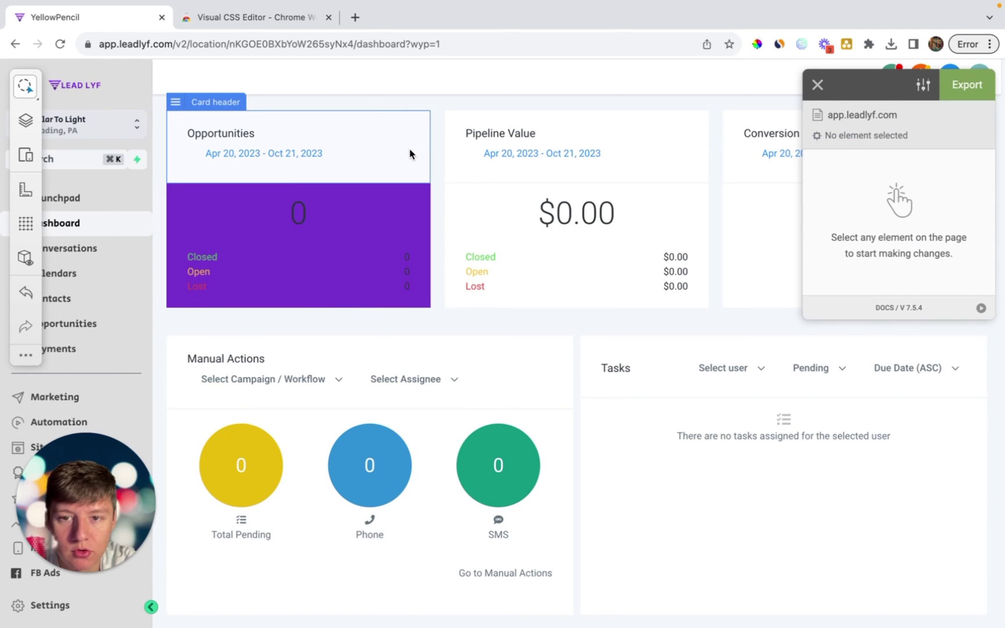
Set the Opportunities card header background colour to #7732CC
click(360, 166)
click(849, 193)
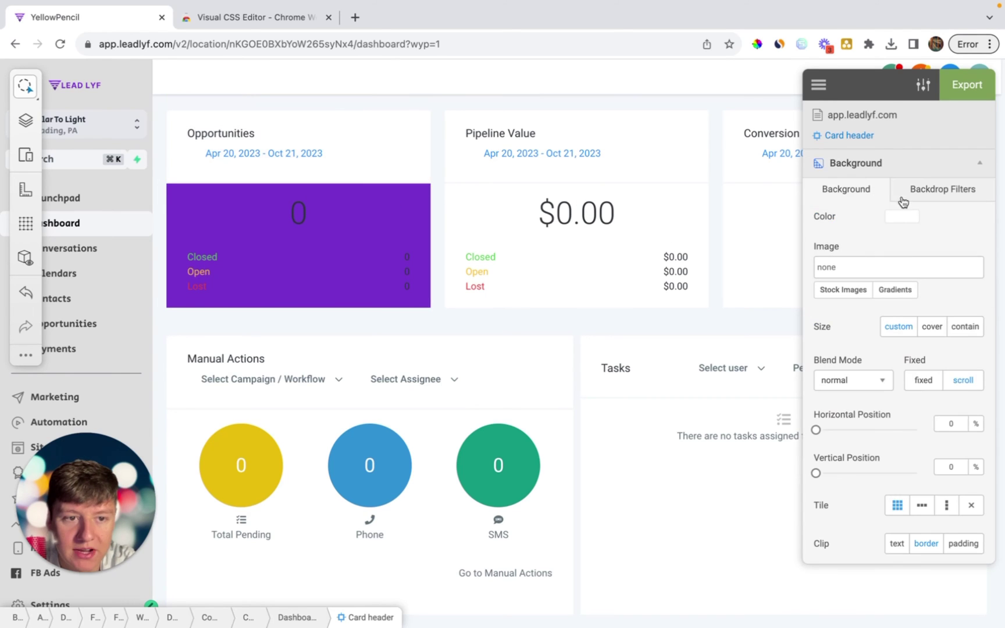
click(901, 217)
key(super+v)
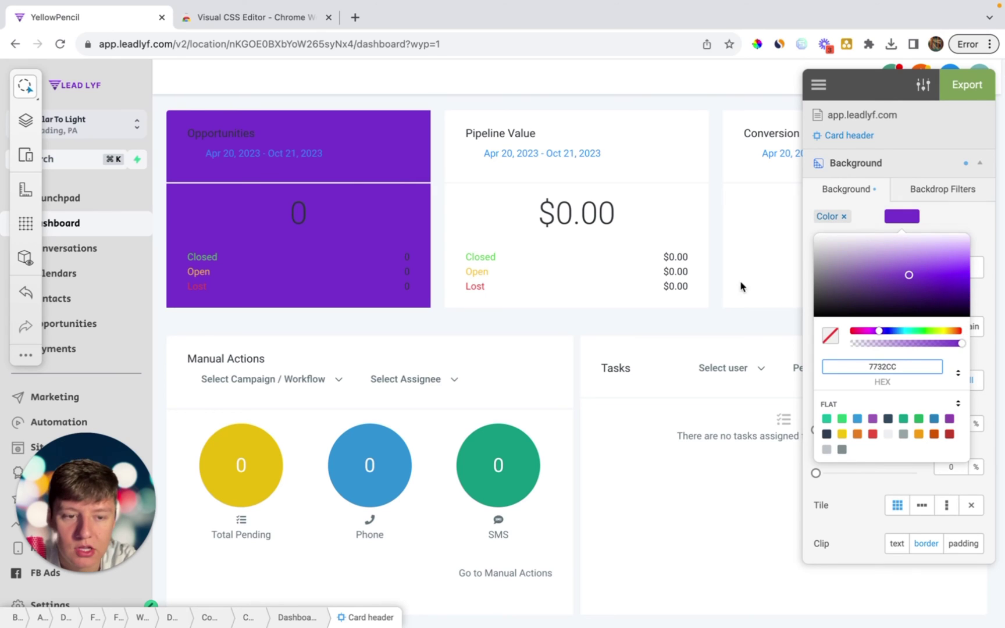
key(Escape)
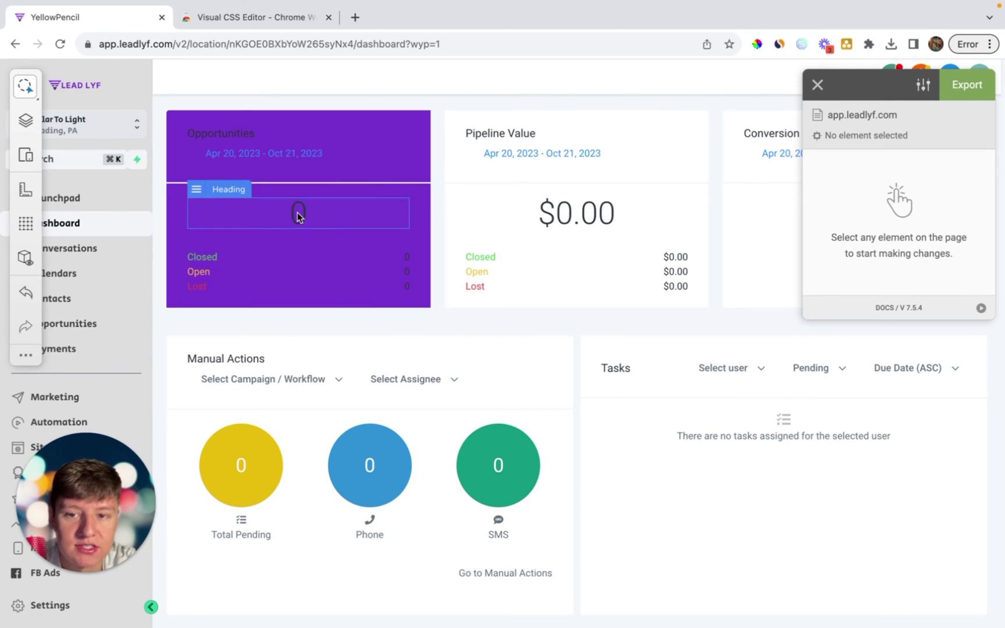
Make the Opportunities count heading text white #ffffff
click(298, 217)
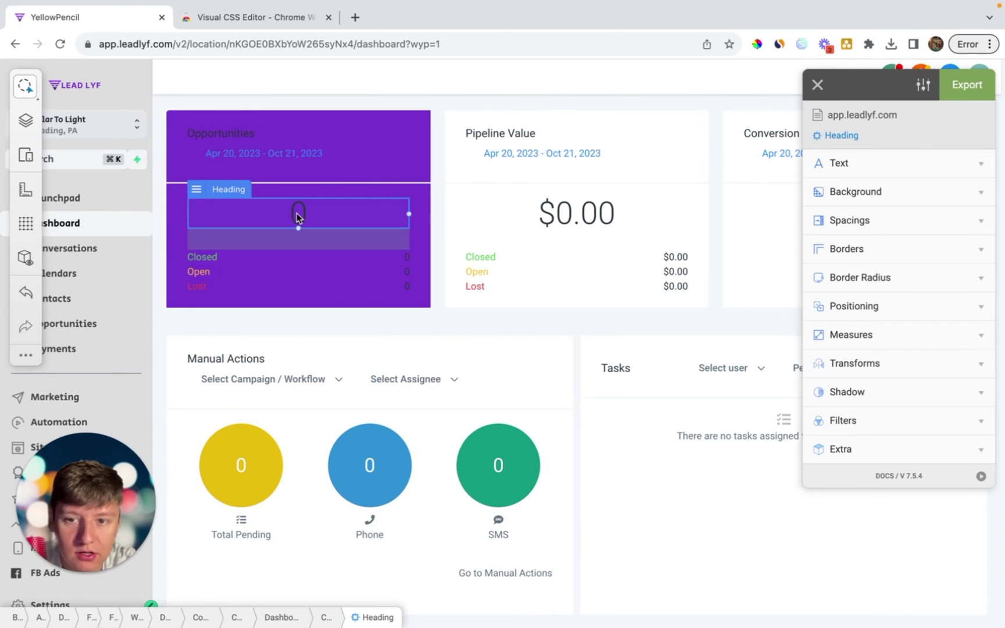
click(864, 167)
click(838, 265)
click(822, 295)
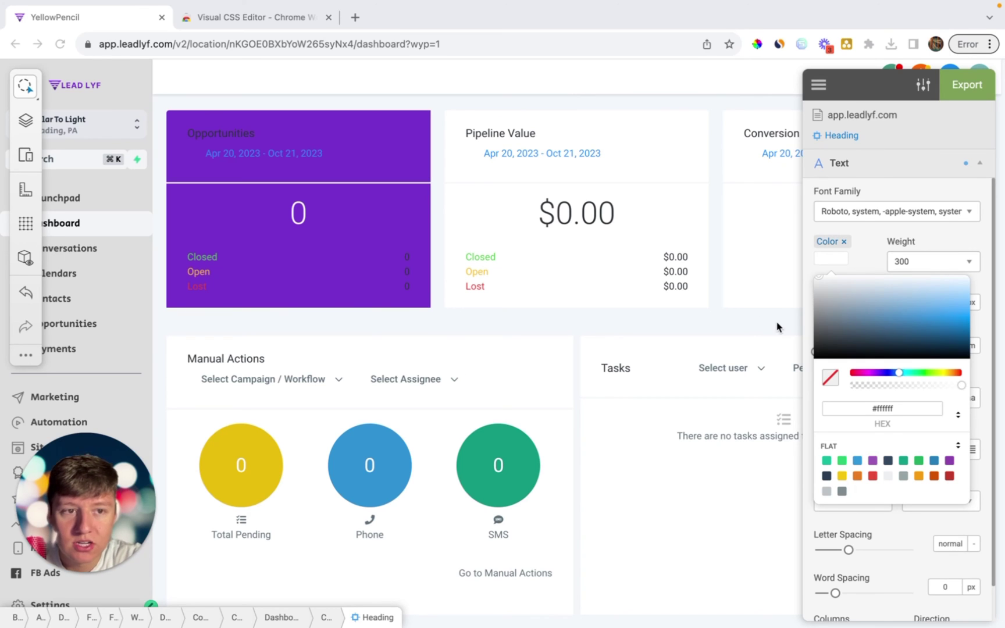
Select all the exported CSS code, then close the export view
click(961, 91)
drag(297, 170, 613, 499)
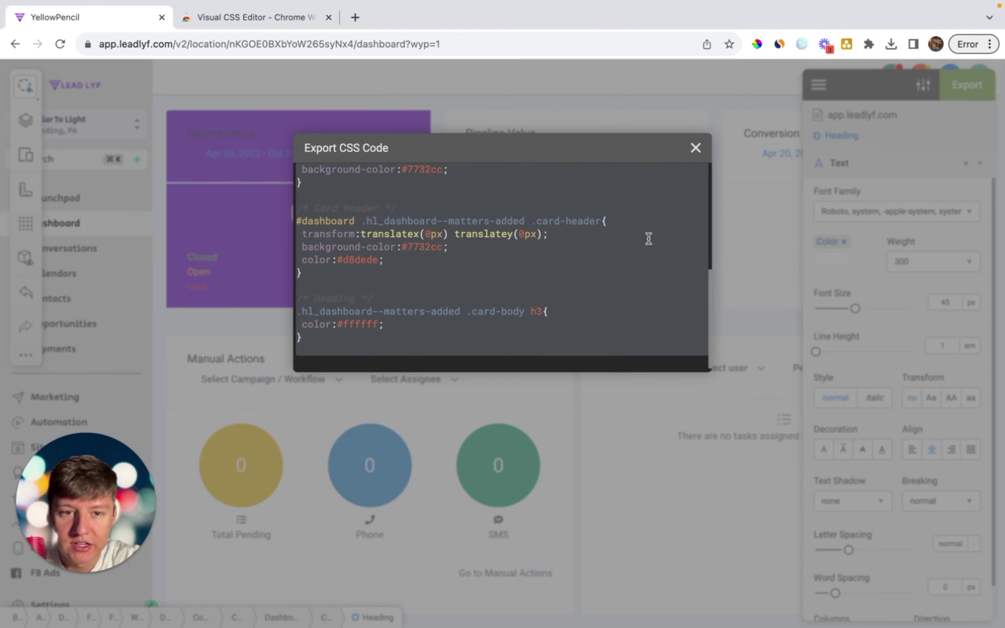
click(696, 147)
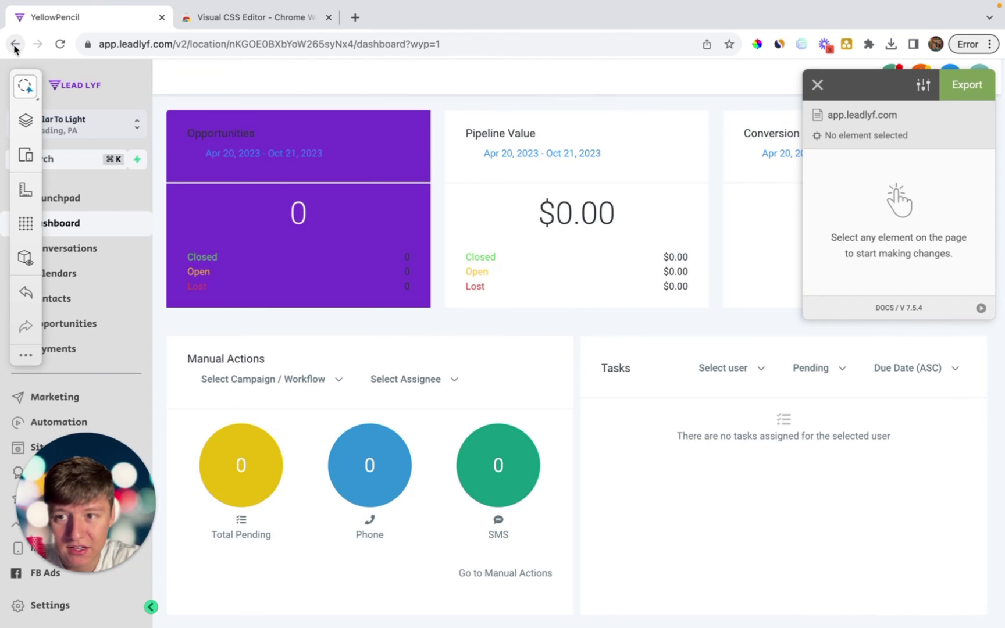
Paste the exported CSS into the Custom CSS box in Lead Lyf company settings
click(15, 47)
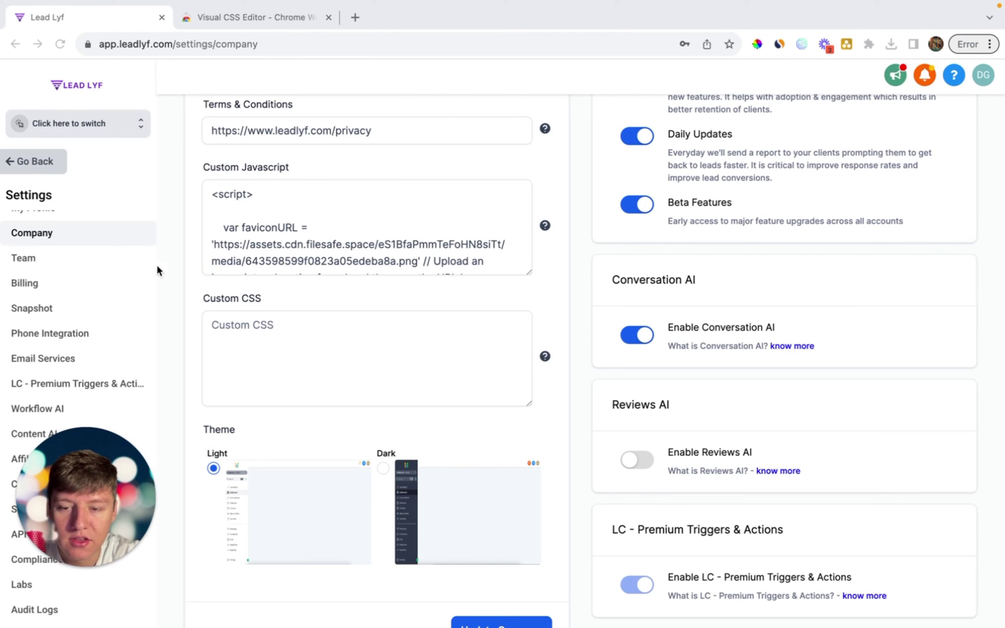
click(244, 327)
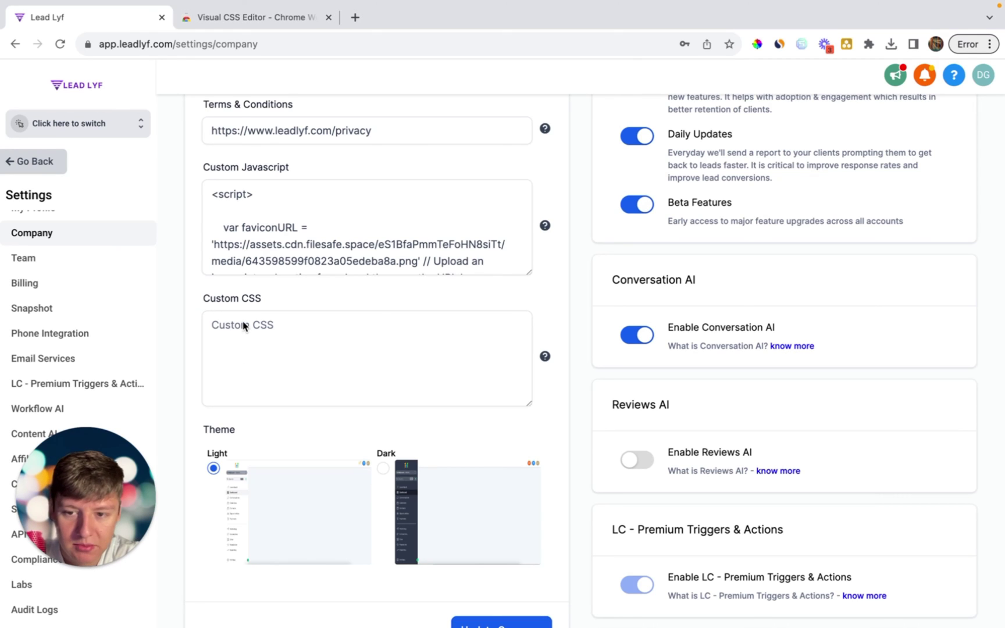
click(244, 326)
text(/* Heading */ .hl_dashboard--matters-added .card-body h3{  color:#ffffff; })
Save the company settings with Update Company and reload to confirm the CSS persists
scroll(321, 451, down, 3)
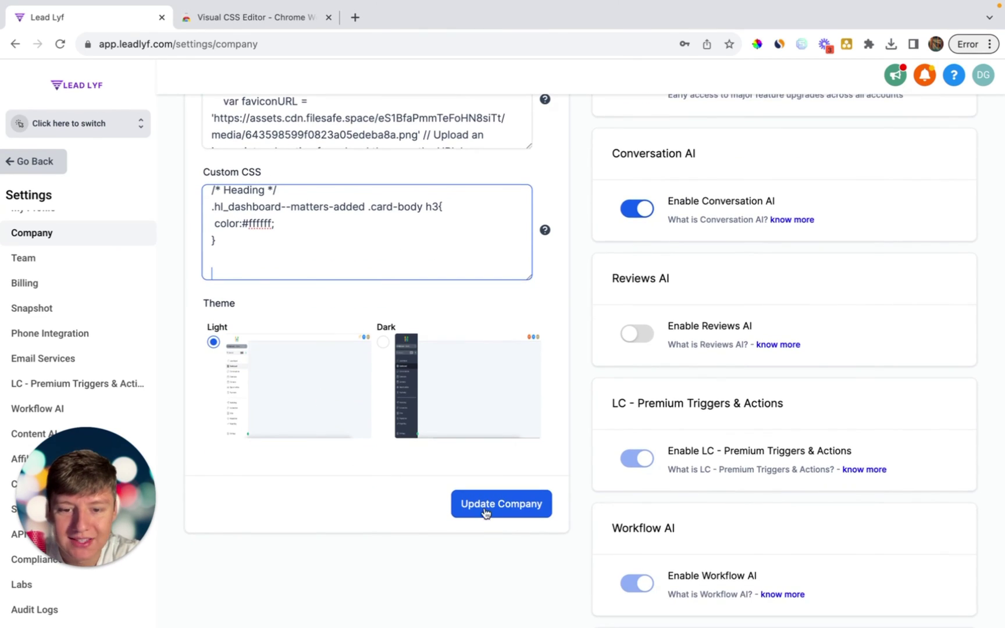
click(485, 511)
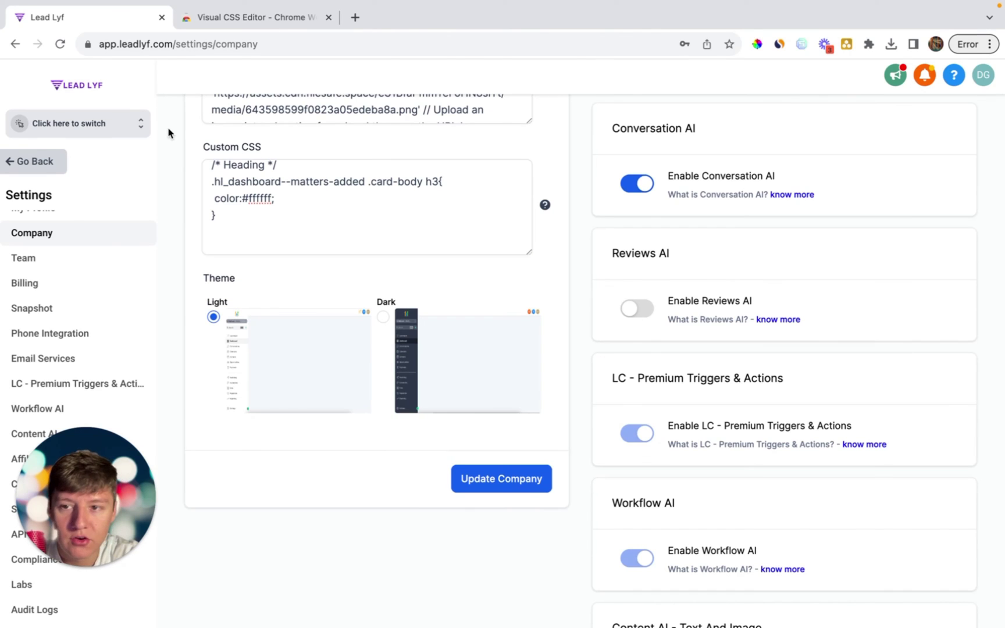
click(60, 44)
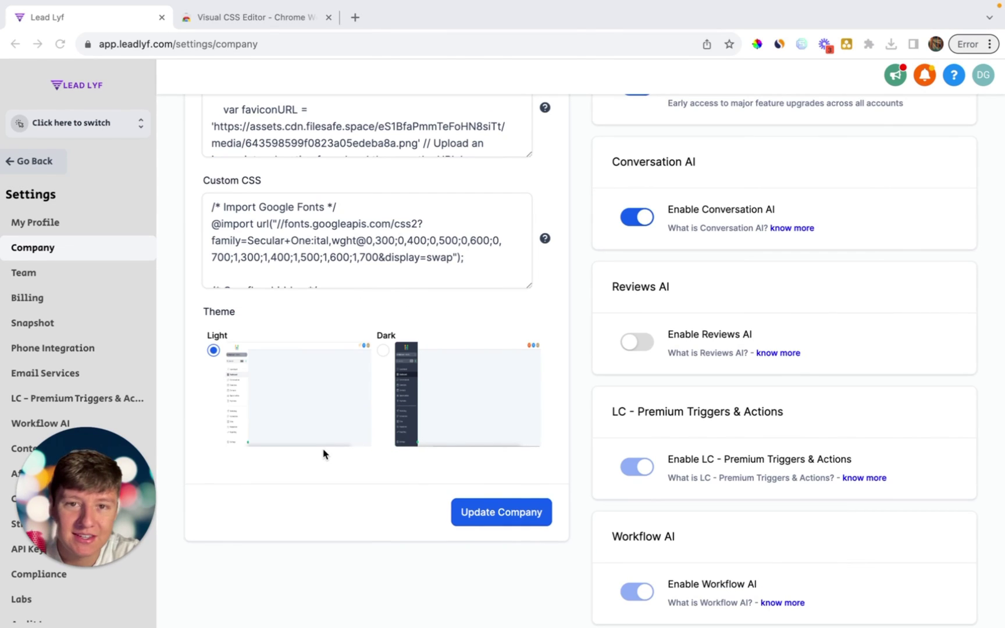